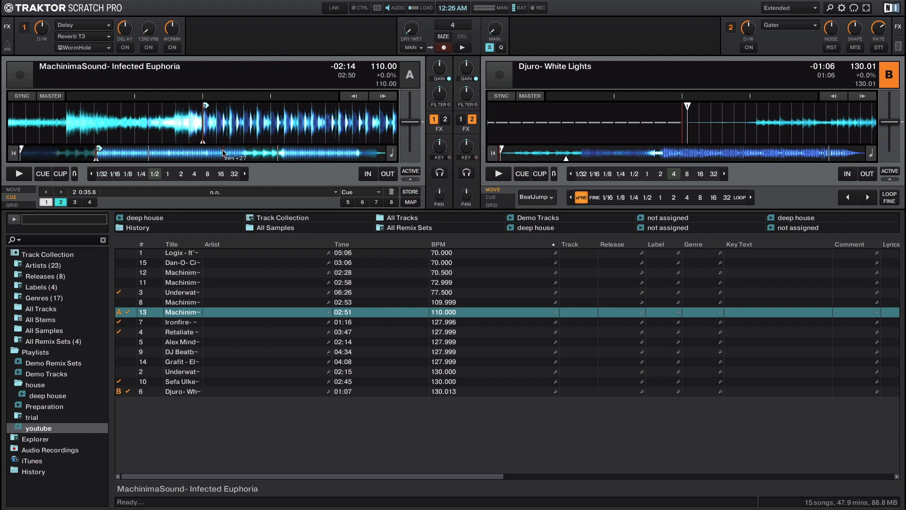
# Change the type of deck A's cue point 2 to Fade-In, and finally to Fade-Out
pyautogui.click(363, 191)
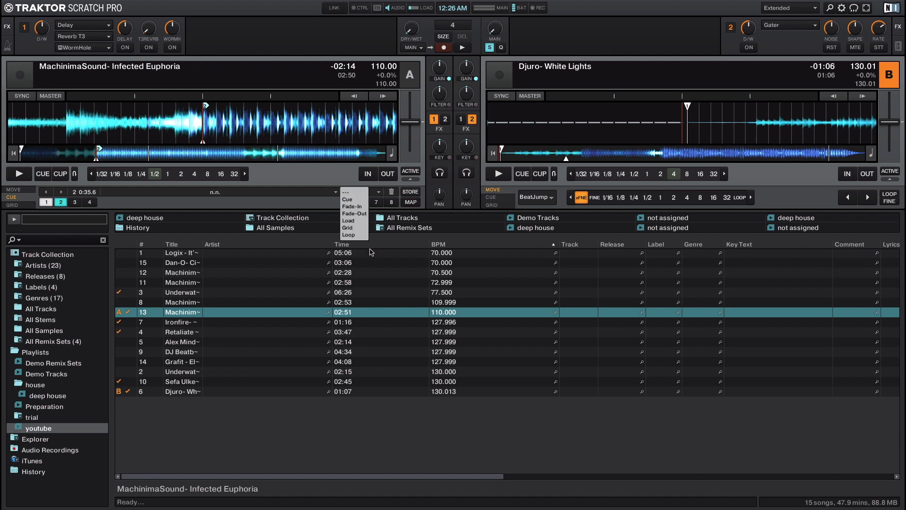
pyautogui.click(352, 206)
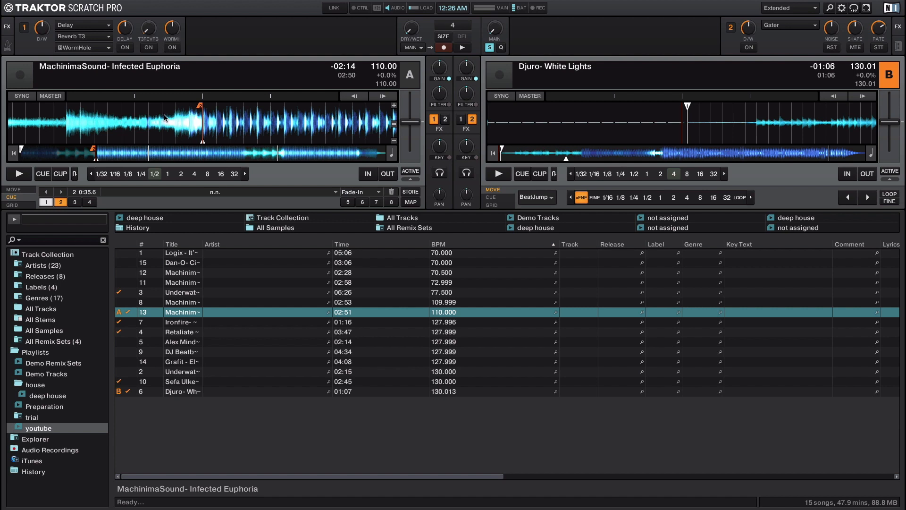
pyautogui.click(364, 191)
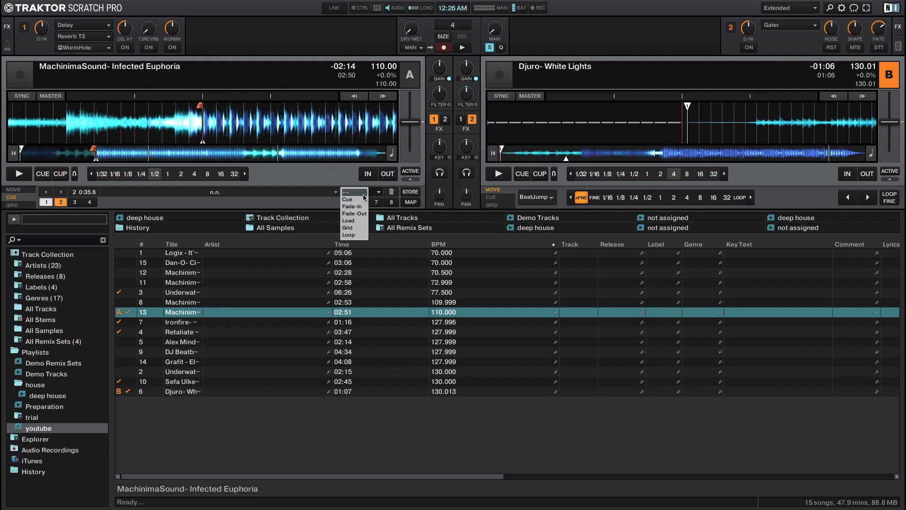
pyautogui.click(357, 213)
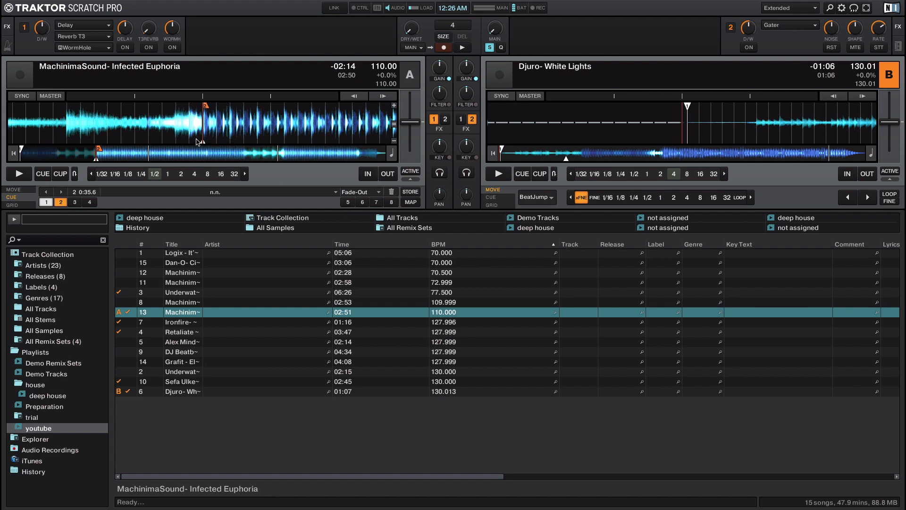
# Move back and forth through deck A's stored cue points, ending on the Fade-Out point
pyautogui.click(48, 193)
pyautogui.click(61, 192)
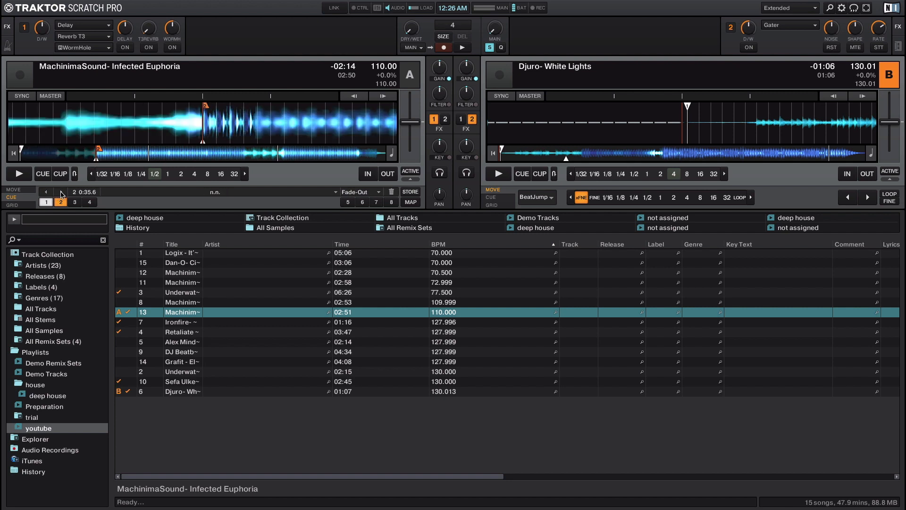
pyautogui.click(46, 192)
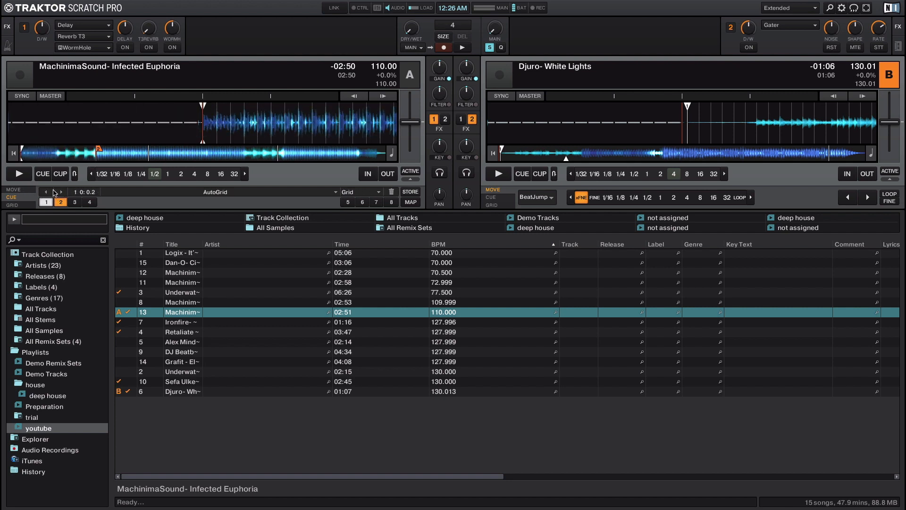
pyautogui.click(61, 191)
# Play deck A, store hotcues 3 and 4 at about 0:39 and 0:43 during playback, and stop the deck
pyautogui.click(13, 189)
pyautogui.click(18, 174)
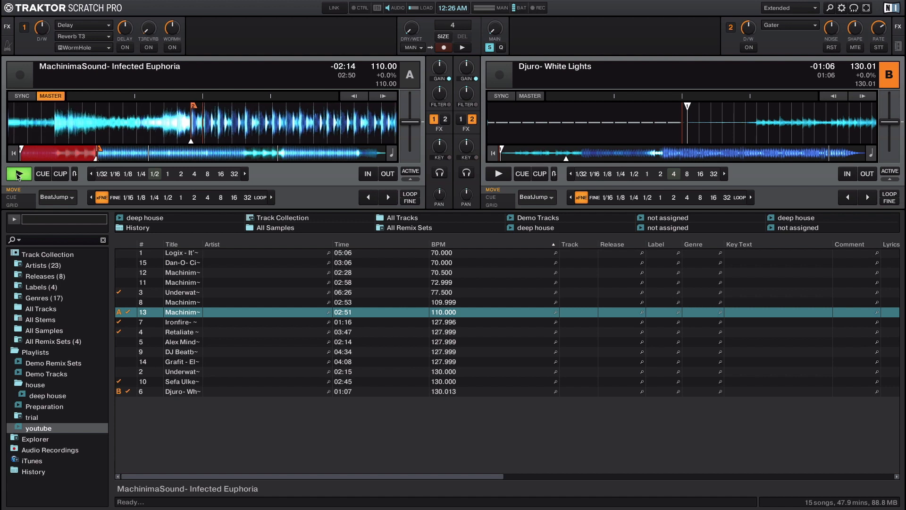
pyautogui.click(12, 197)
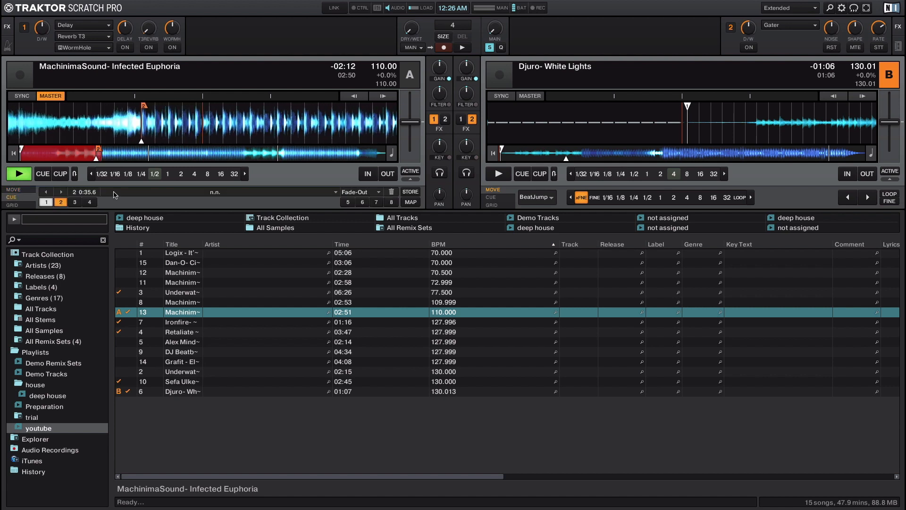
pyautogui.click(78, 203)
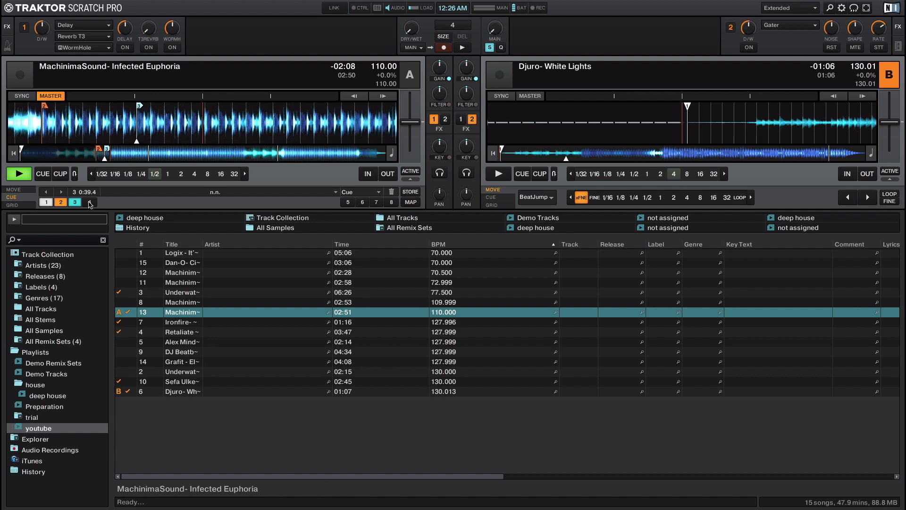
pyautogui.click(90, 203)
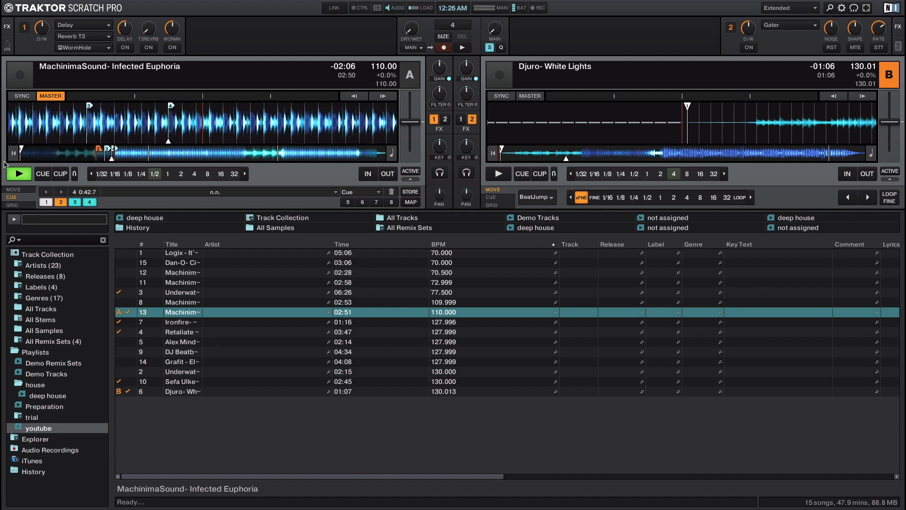
pyautogui.click(19, 174)
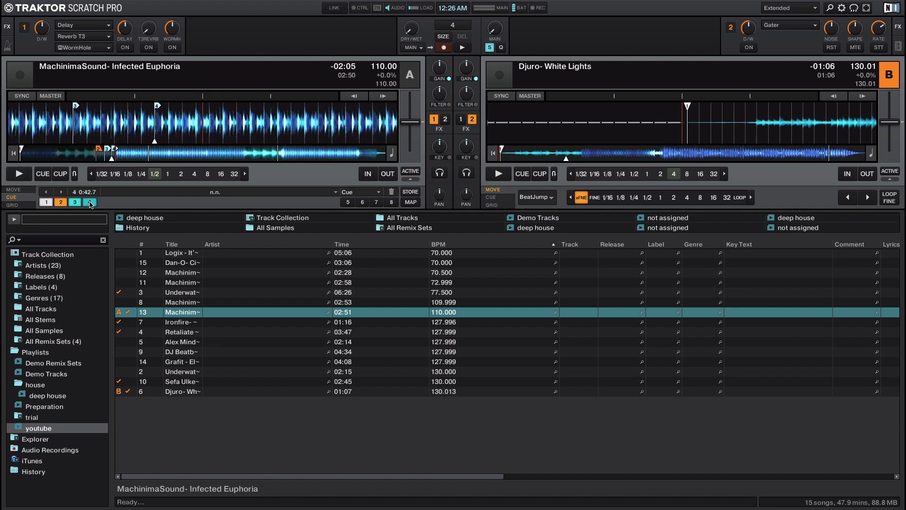
# Delete hotcues 4 and 3 from deck A
pyautogui.click(90, 203)
pyautogui.click(391, 192)
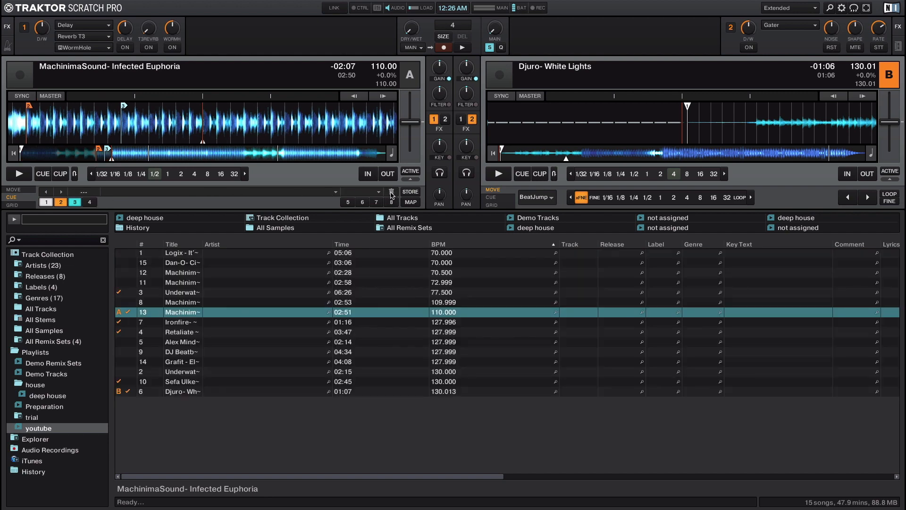
pyautogui.click(78, 203)
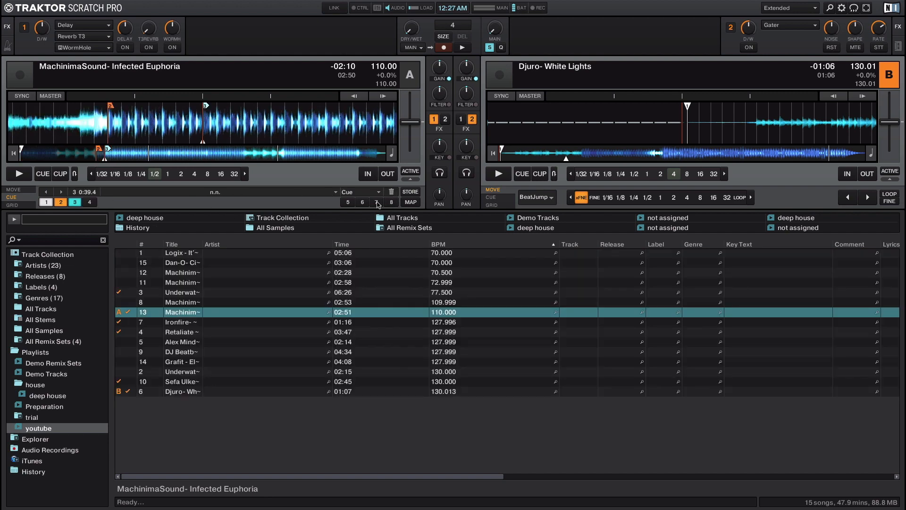
pyautogui.click(392, 192)
# Store hotcue 3 on deck A at the breakdown at about 1:45 and set its type to Load
pyautogui.click(245, 162)
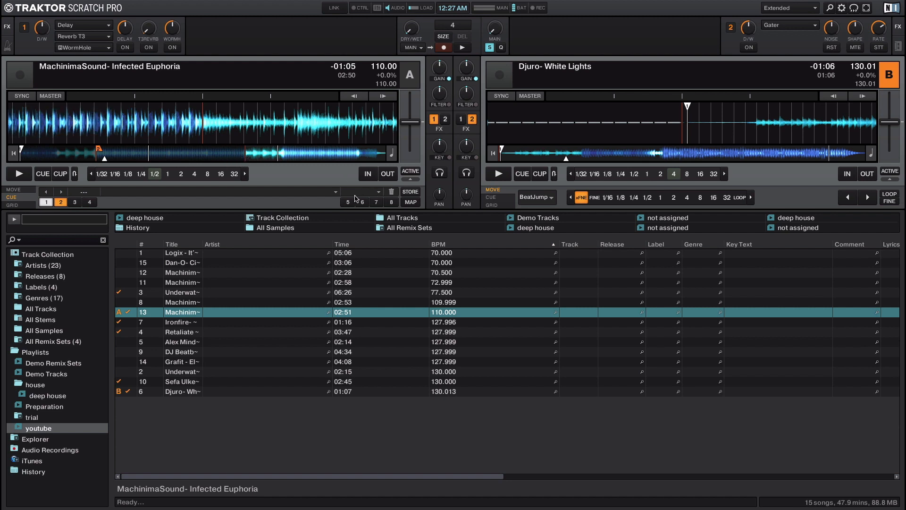
pyautogui.click(74, 203)
pyautogui.click(374, 192)
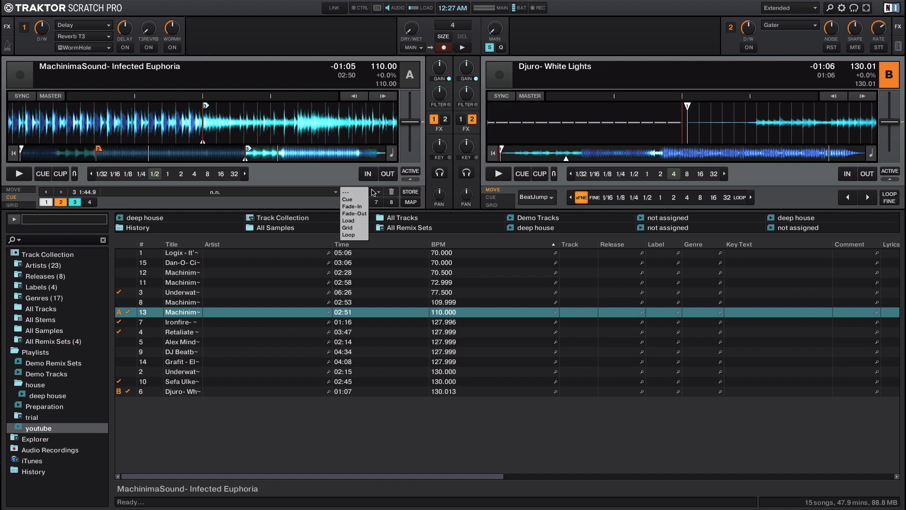
pyautogui.click(348, 221)
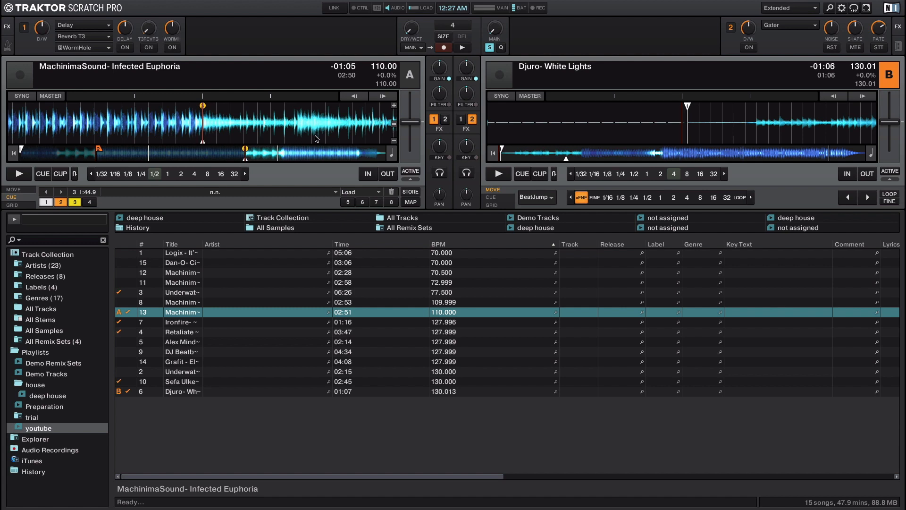
# Step through deck A's cue points from the grid marker to the Load marker
pyautogui.click(62, 193)
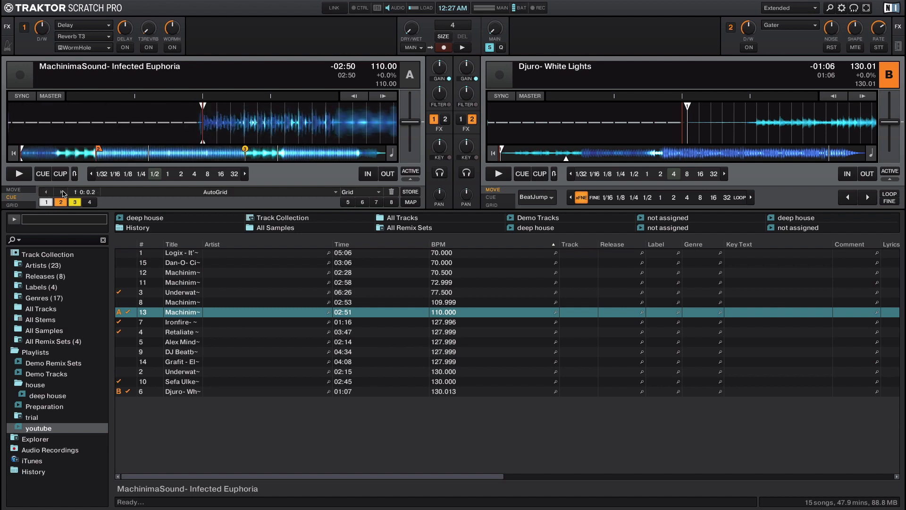
pyautogui.click(62, 193)
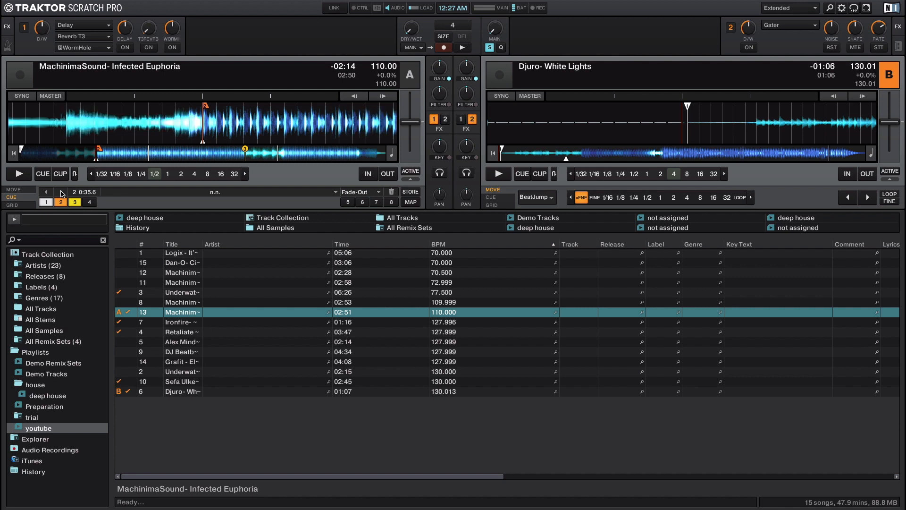
pyautogui.click(62, 192)
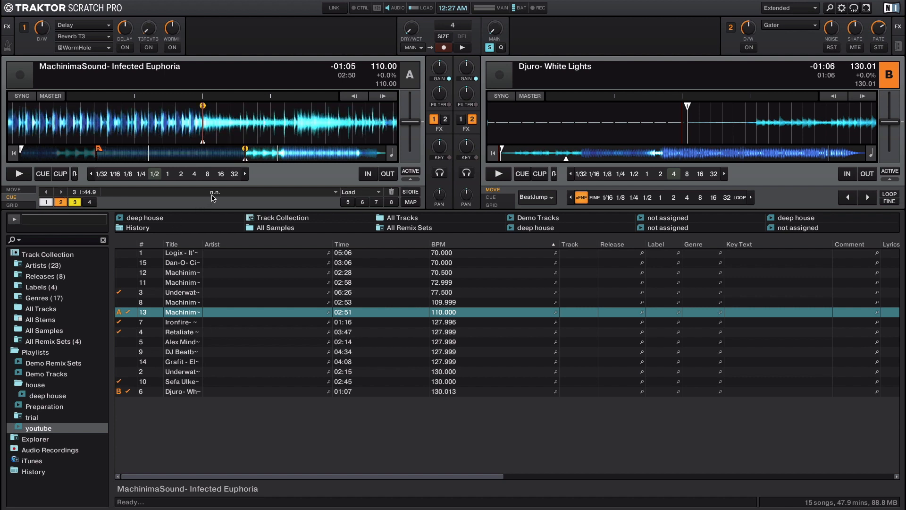
# Name the Load cue point "vocal" and map it to hotcue 5
pyautogui.write('v')
pyautogui.press('BackSpace')
pyautogui.click(410, 203)
pyautogui.click(351, 204)
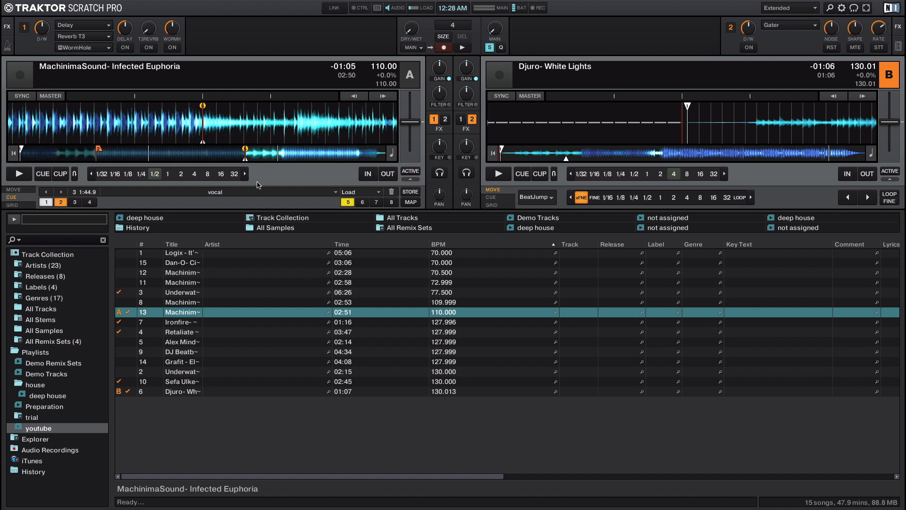
# Set a 4-beat loop at the vocal cue, store and recall it as hotcue 3, and switch the active loop off
pyautogui.click(194, 175)
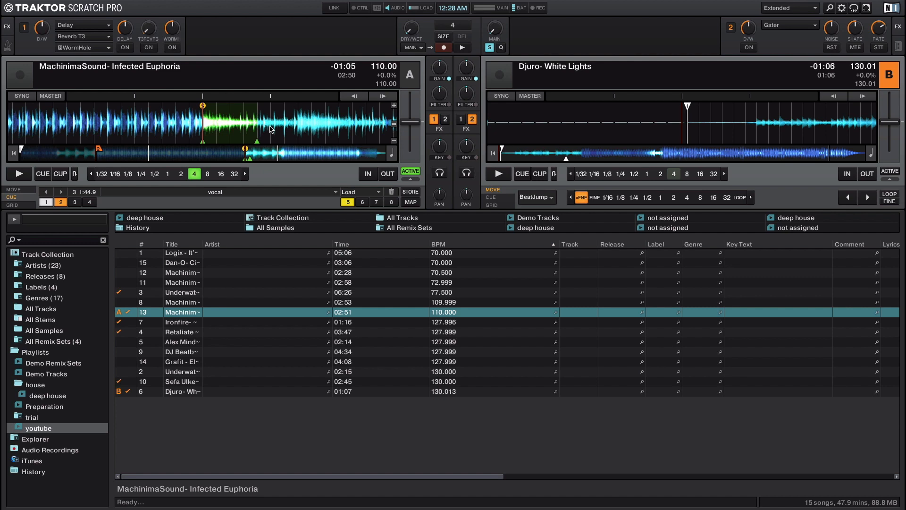
pyautogui.click(75, 202)
pyautogui.click(74, 202)
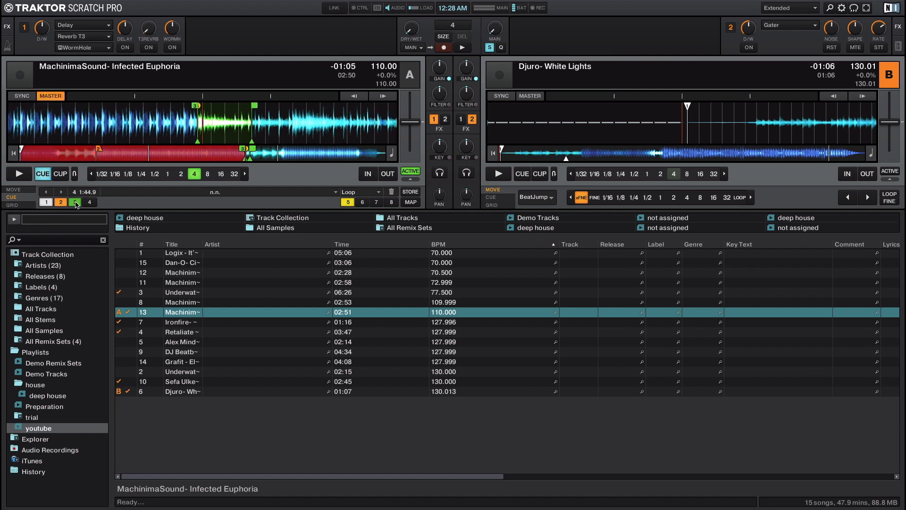
pyautogui.click(75, 202)
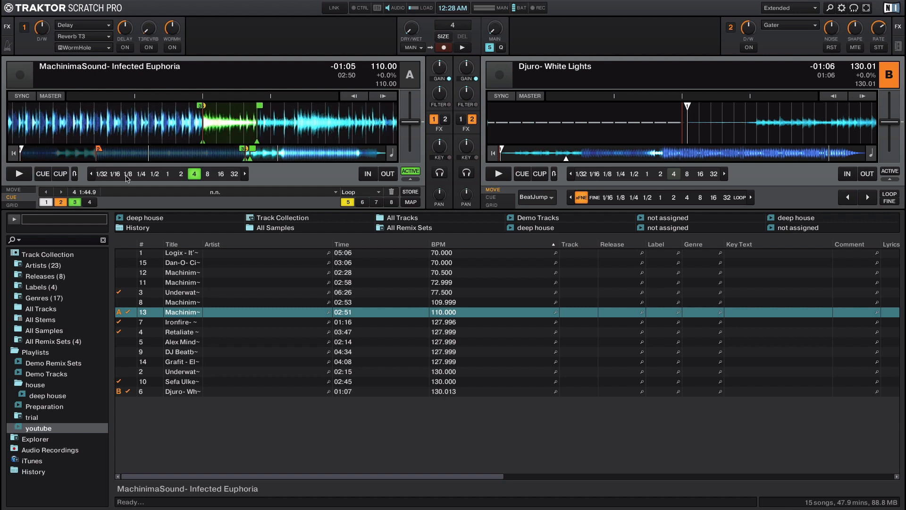
pyautogui.click(414, 173)
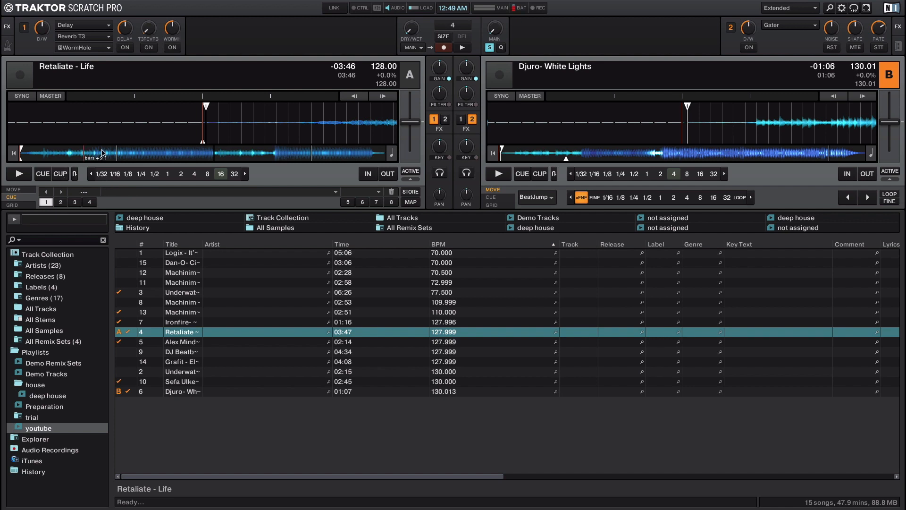
# Jump to about 0:29 in Retaliate - Life, try loops of 4, 8, 16 and 32 beats, and toggle the 32-beat loop
pyautogui.click(67, 154)
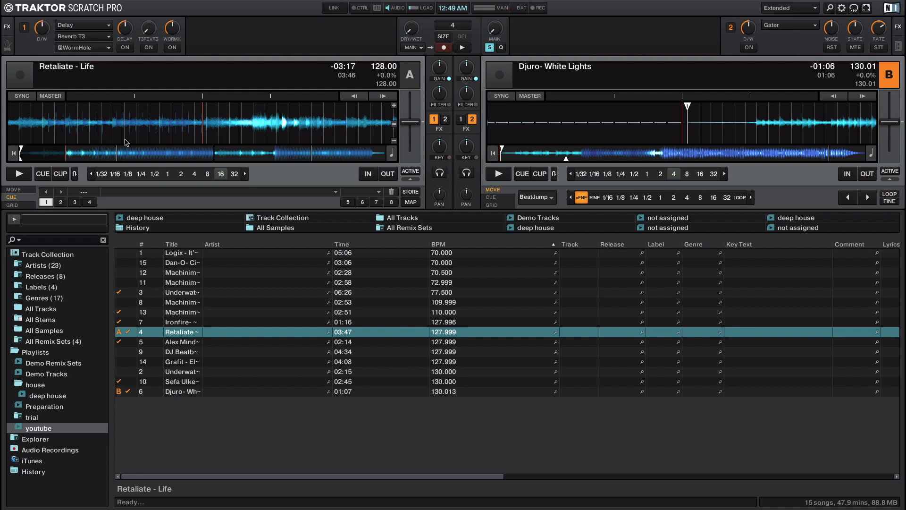
pyautogui.moveTo(123, 140); pyautogui.dragTo(120, 139)
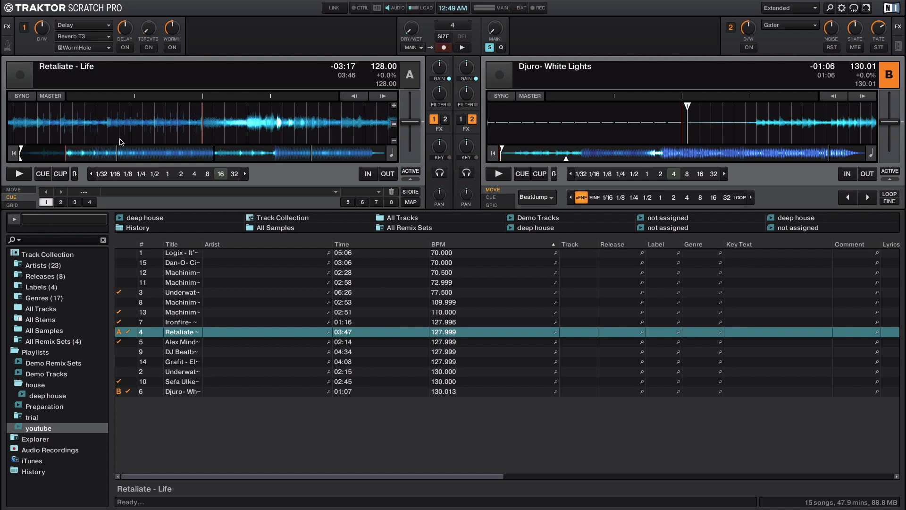
pyautogui.click(194, 174)
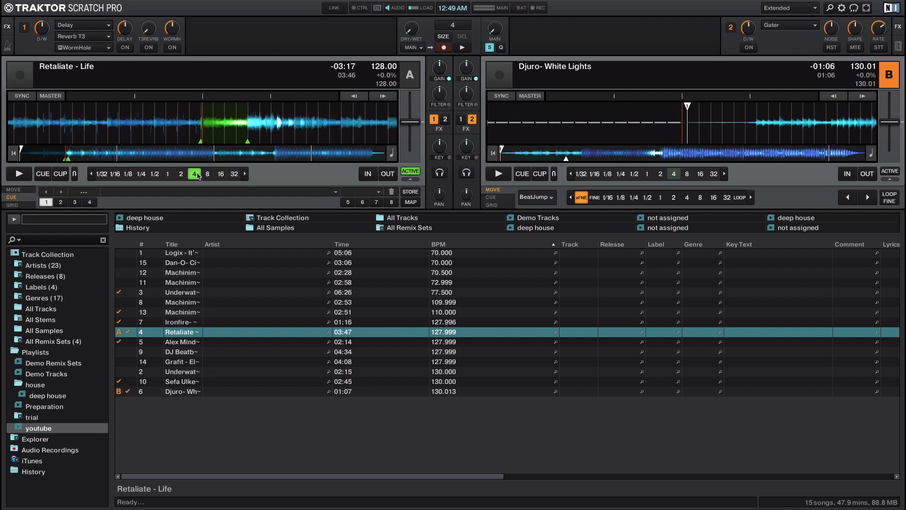
pyautogui.click(208, 174)
pyautogui.click(221, 174)
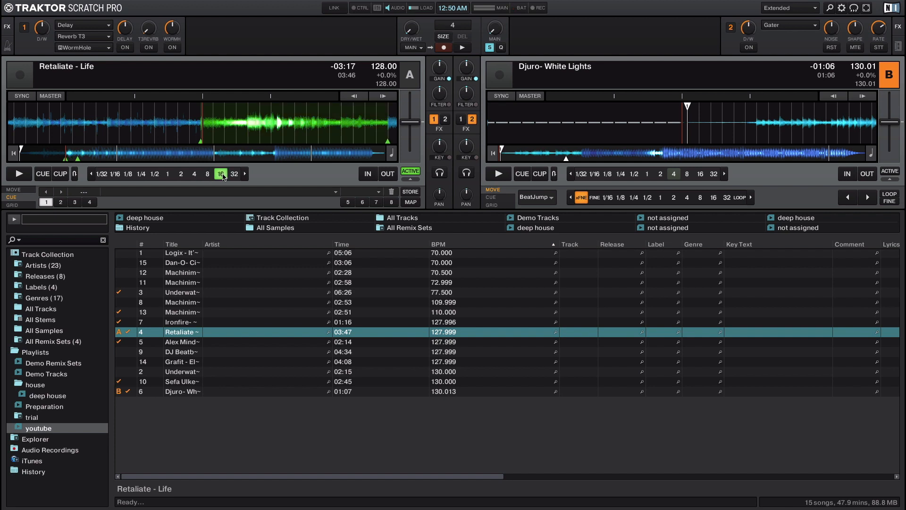
pyautogui.click(234, 174)
pyautogui.click(234, 177)
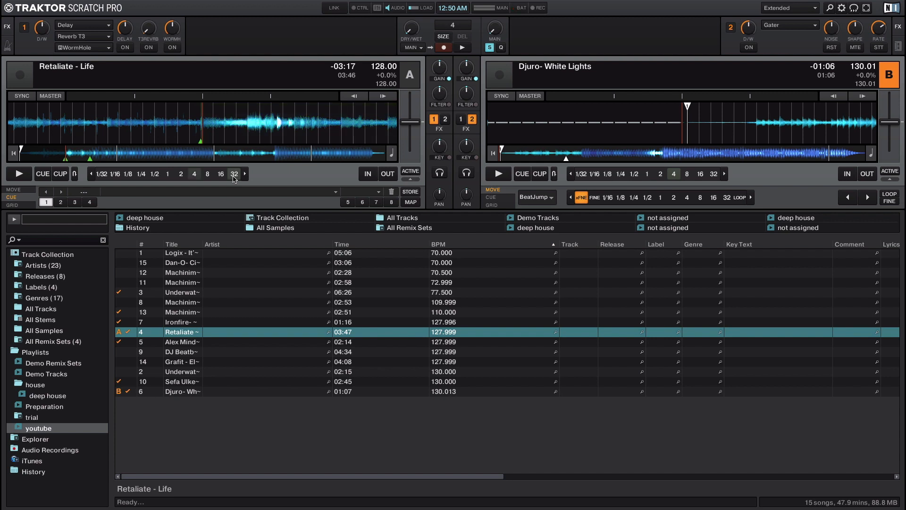
pyautogui.click(234, 178)
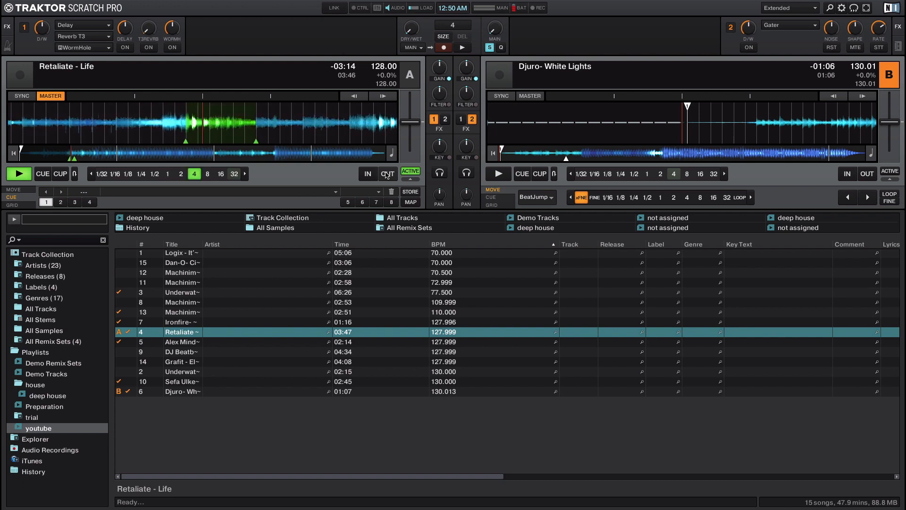
# Release the playing 4-beat loop on deck A and set a new 8-beat loop further along the track
pyautogui.click(418, 174)
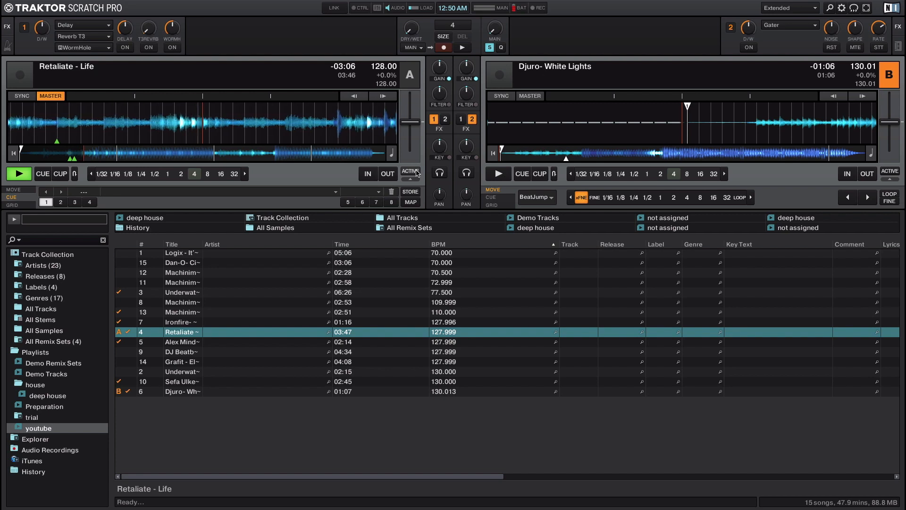
pyautogui.click(195, 175)
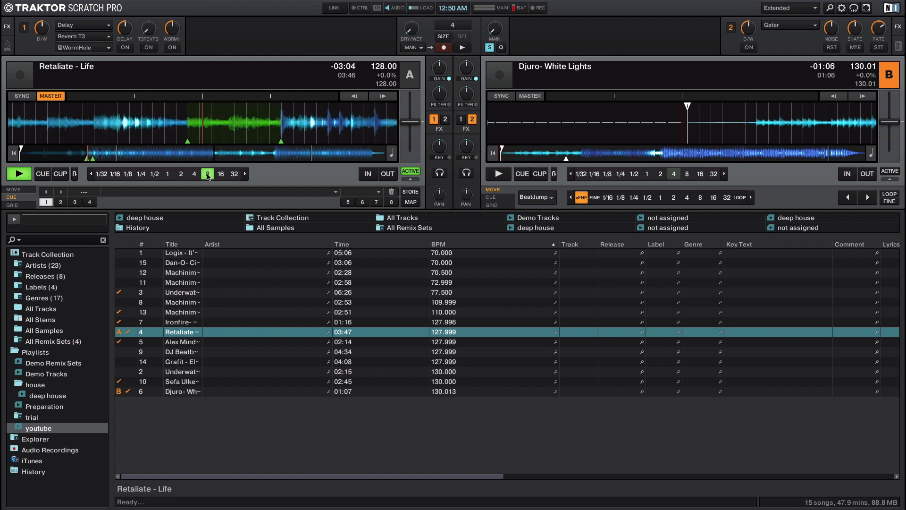
# Switch deck A's move mode to Loop and shift the active loop forward with a 2-beat move size
pyautogui.click(13, 190)
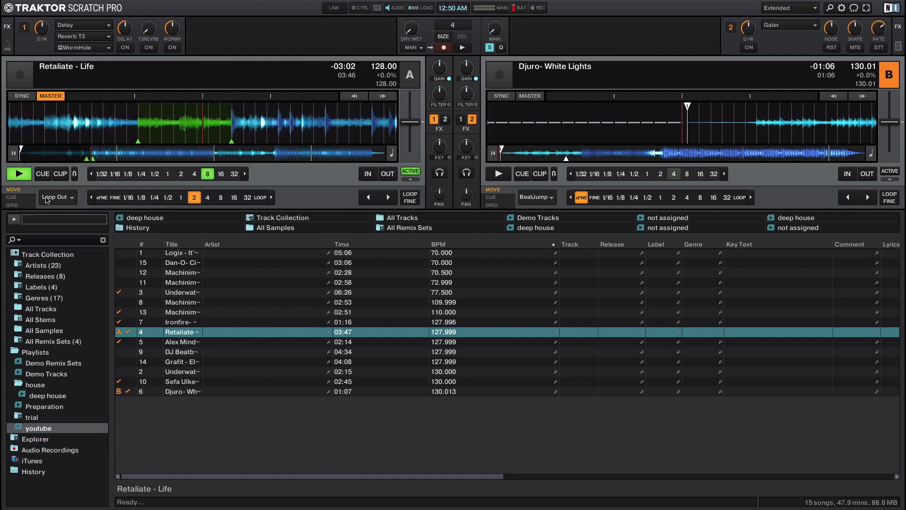
pyautogui.click(63, 198)
pyautogui.click(54, 202)
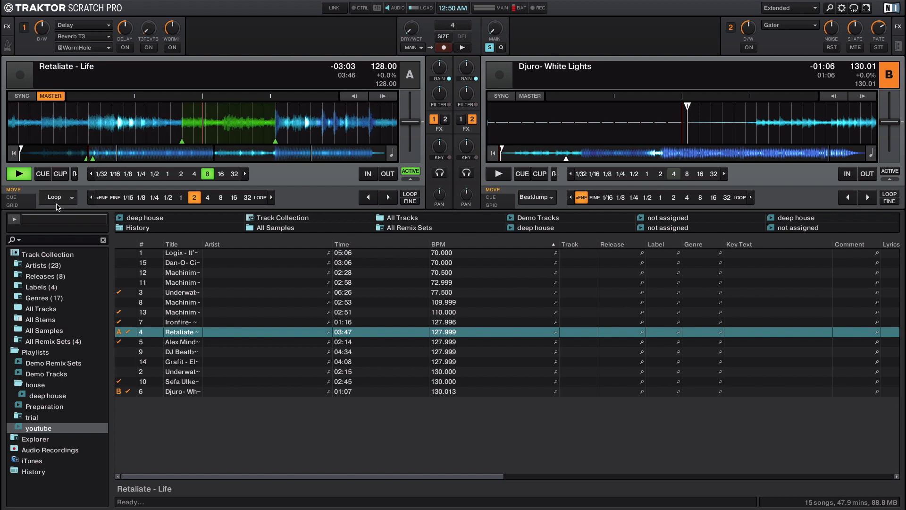
pyautogui.click(388, 198)
pyautogui.click(385, 196)
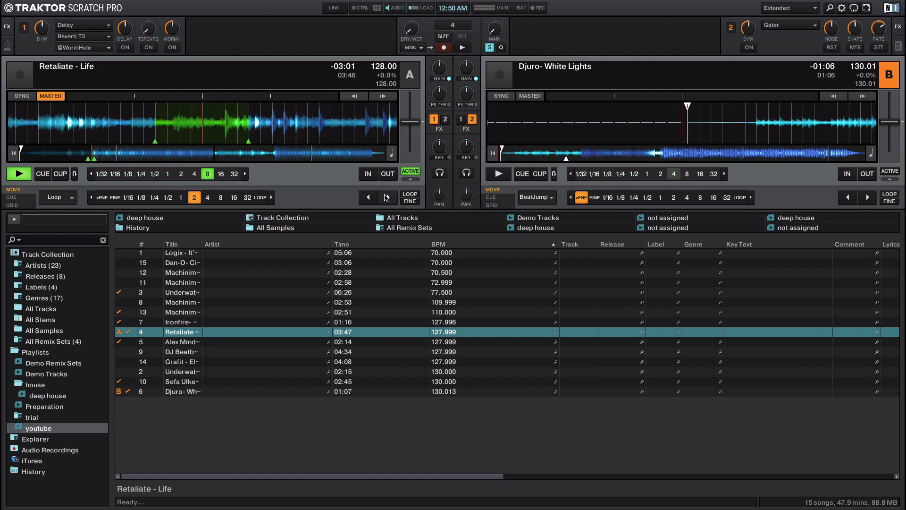
# Shift deck A's active loop forward in 2-beat moves, then forward and back again with a 4-beat move size
pyautogui.click(385, 195)
pyautogui.click(386, 194)
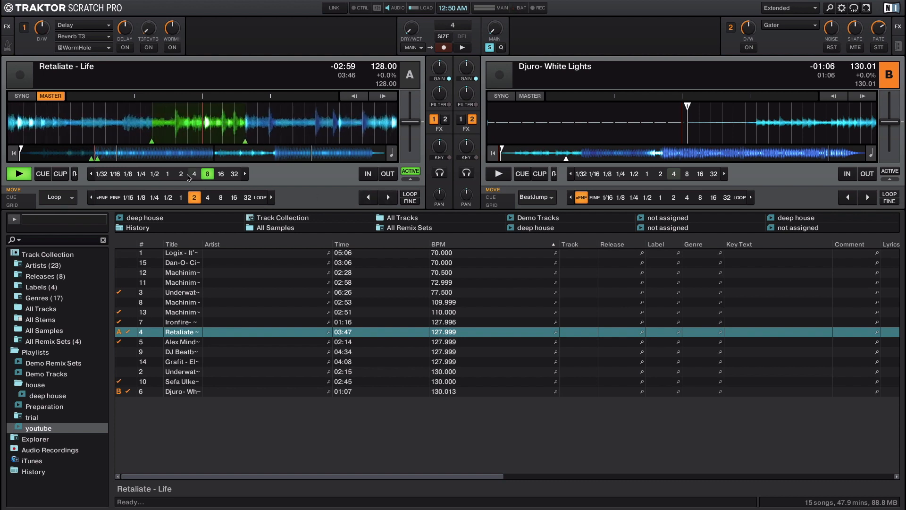
pyautogui.click(208, 199)
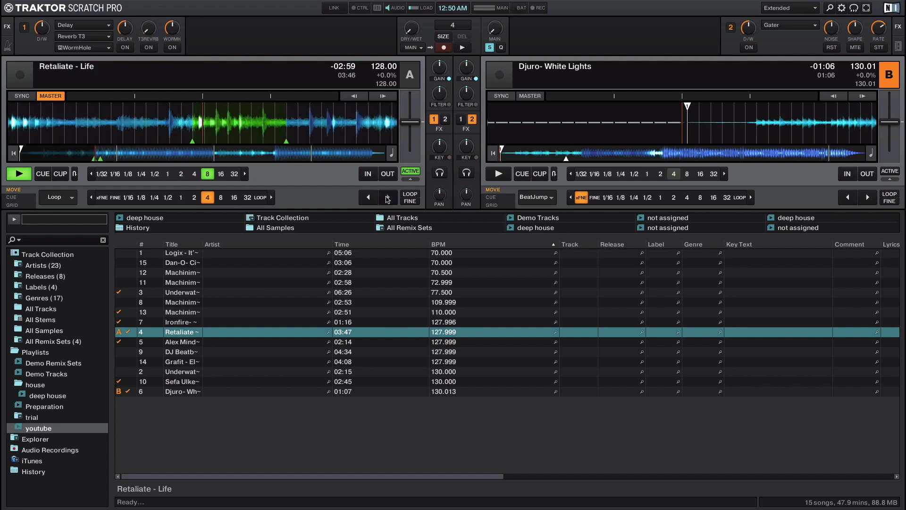
pyautogui.click(388, 197)
pyautogui.click(388, 197)
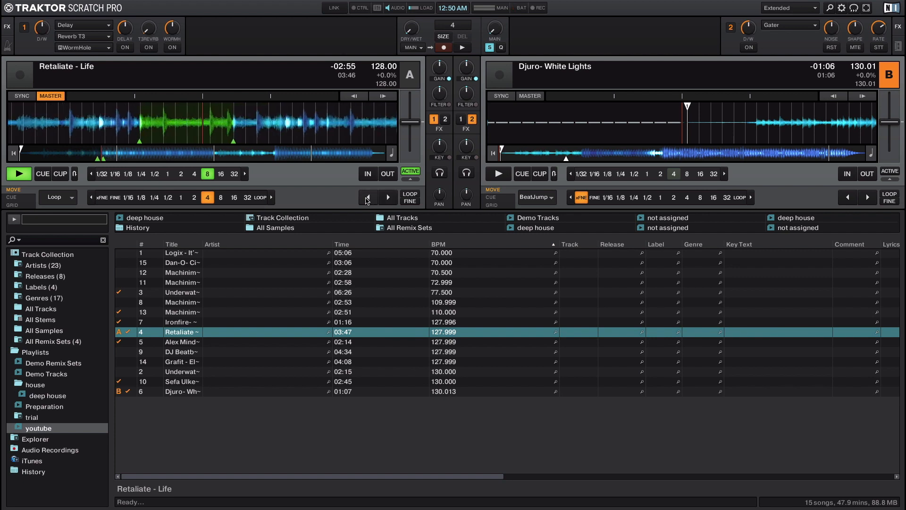
pyautogui.click(367, 198)
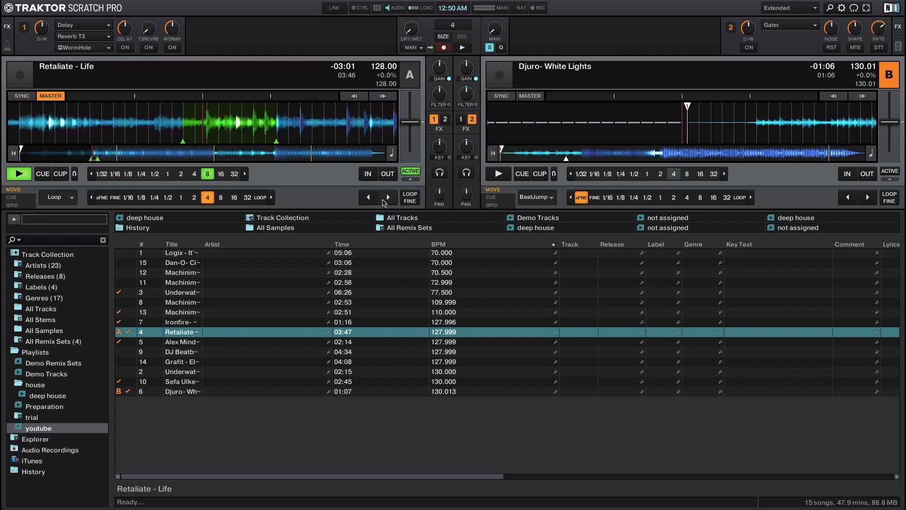
# Set the move size to 2 beats, switch the move mode to Loop In, and move the loop start back and forward
pyautogui.click(194, 198)
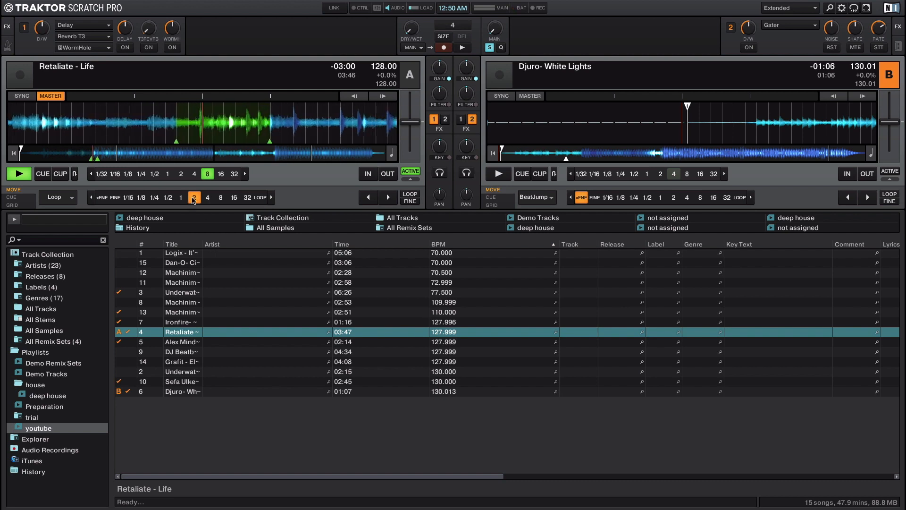
pyautogui.click(64, 198)
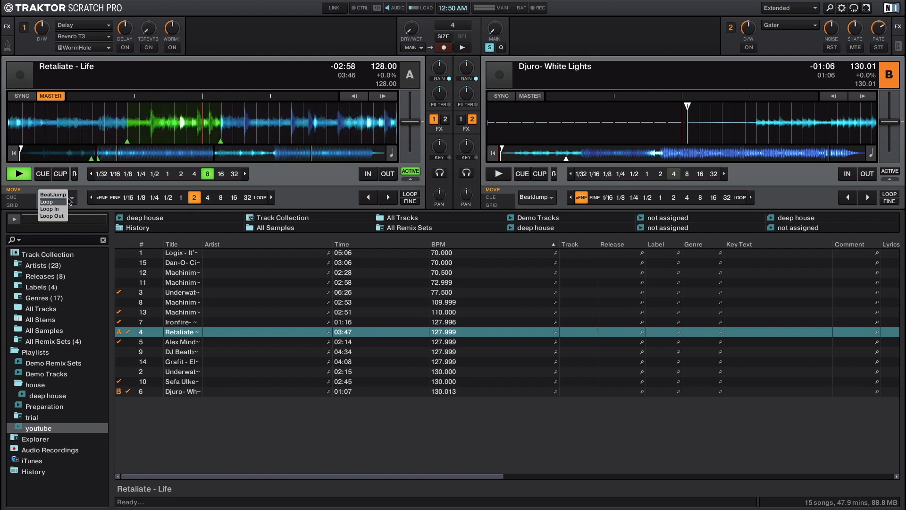
pyautogui.click(62, 206)
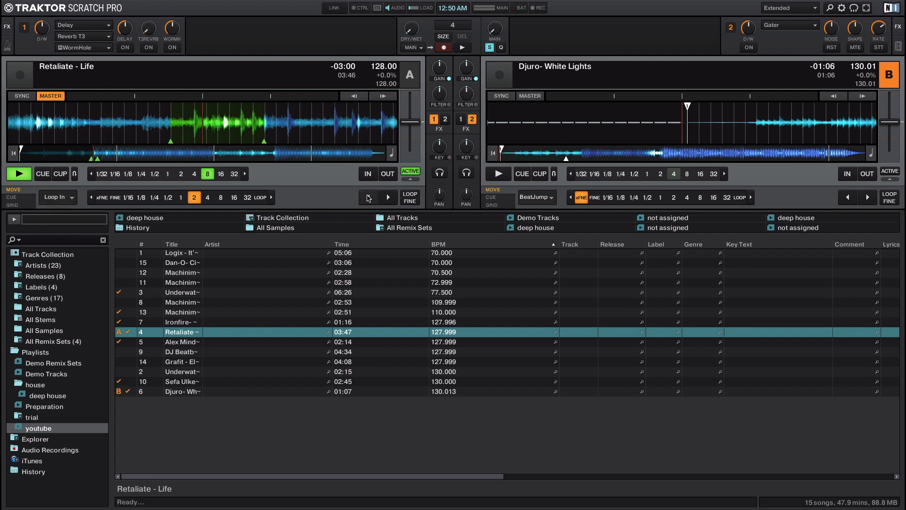
pyautogui.click(369, 198)
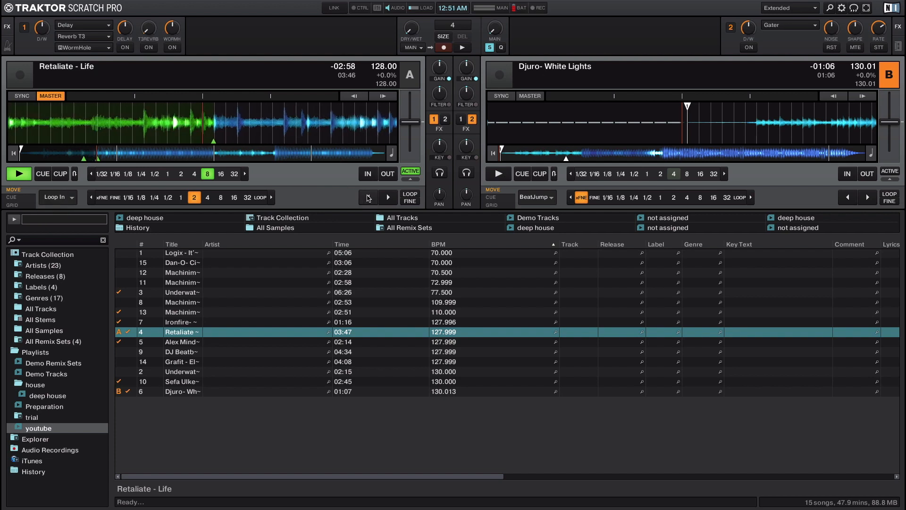
pyautogui.click(388, 197)
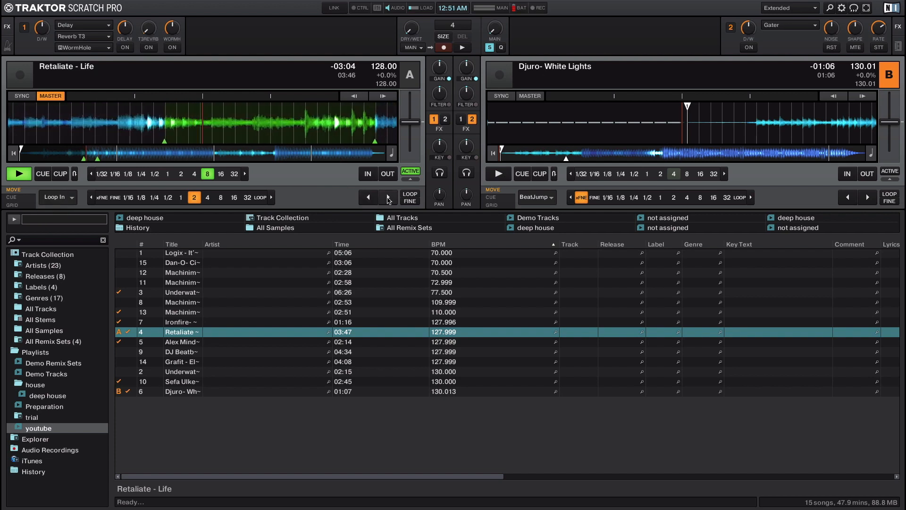
pyautogui.click(388, 198)
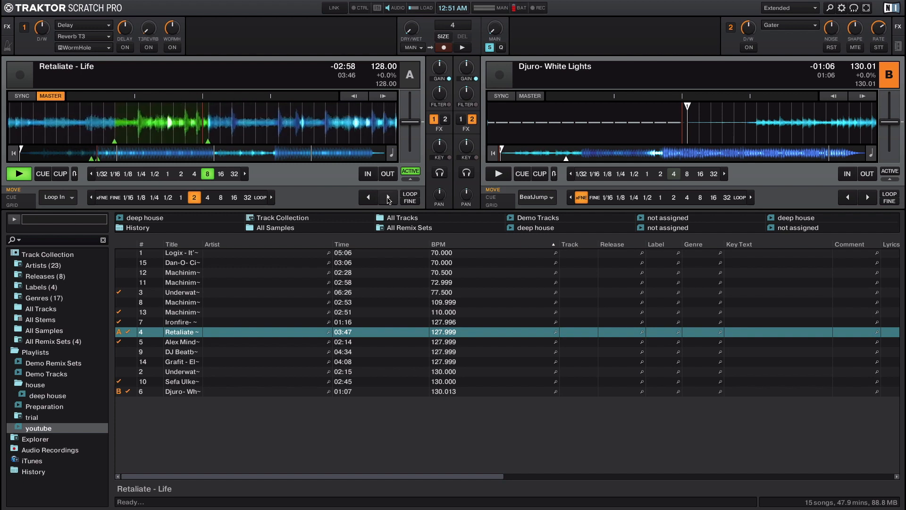
# Switch the move mode to Loop Out and move the loop end forward, then back to shorten the loop
pyautogui.click(72, 199)
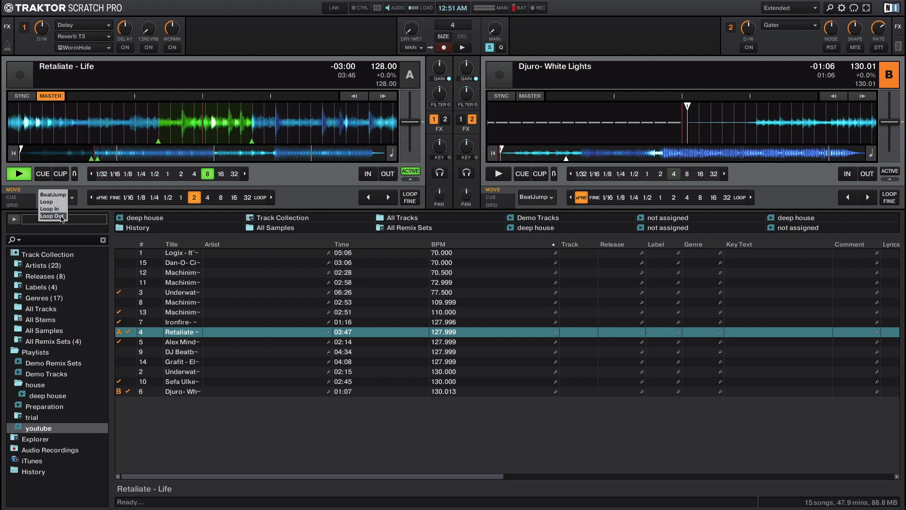
pyautogui.click(63, 216)
pyautogui.click(388, 197)
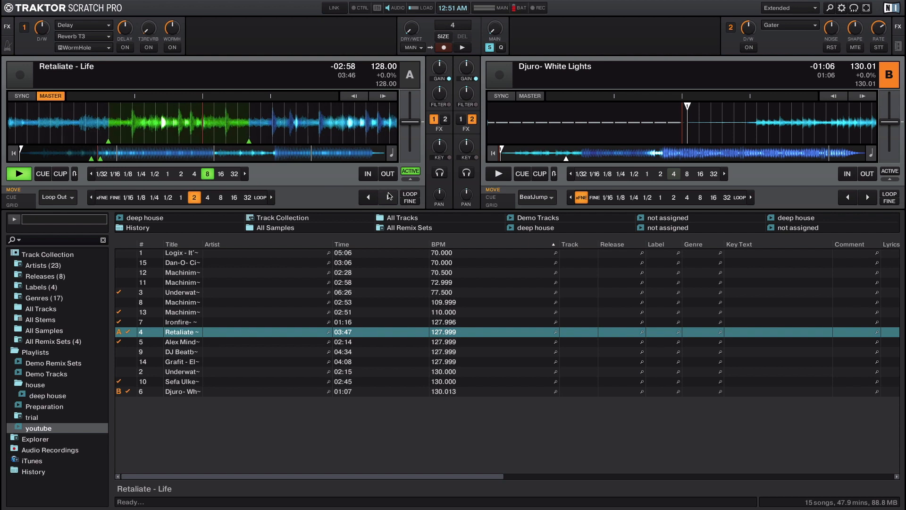
pyautogui.click(388, 197)
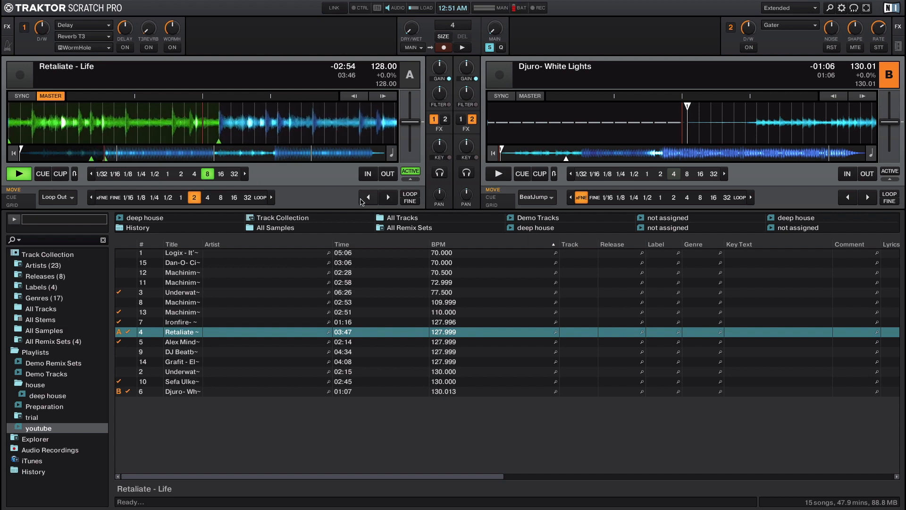
pyautogui.click(366, 197)
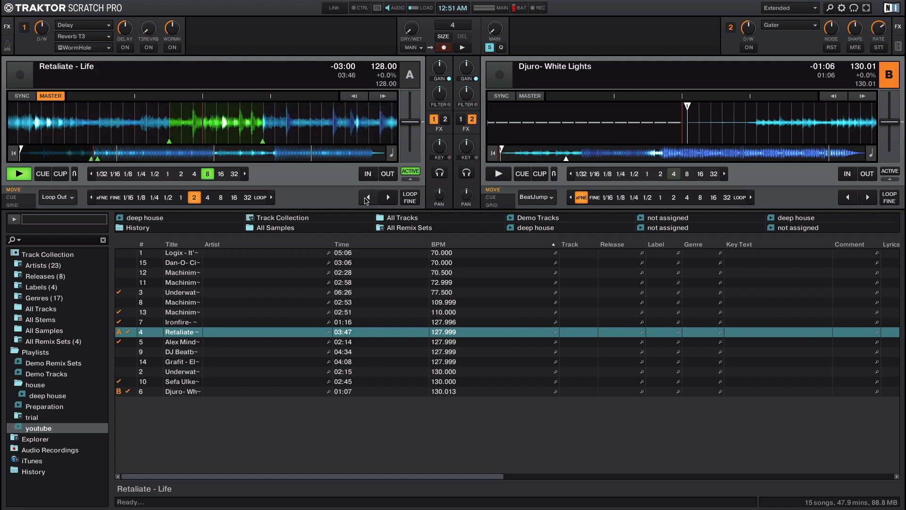
pyautogui.click(367, 197)
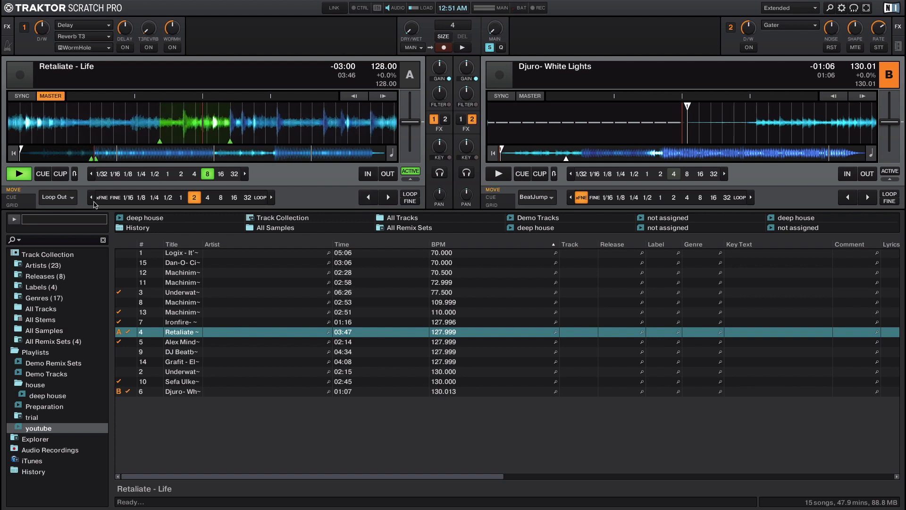
# Show deck A's cue controls and store the shortened loop as hotcue 2
pyautogui.click(21, 198)
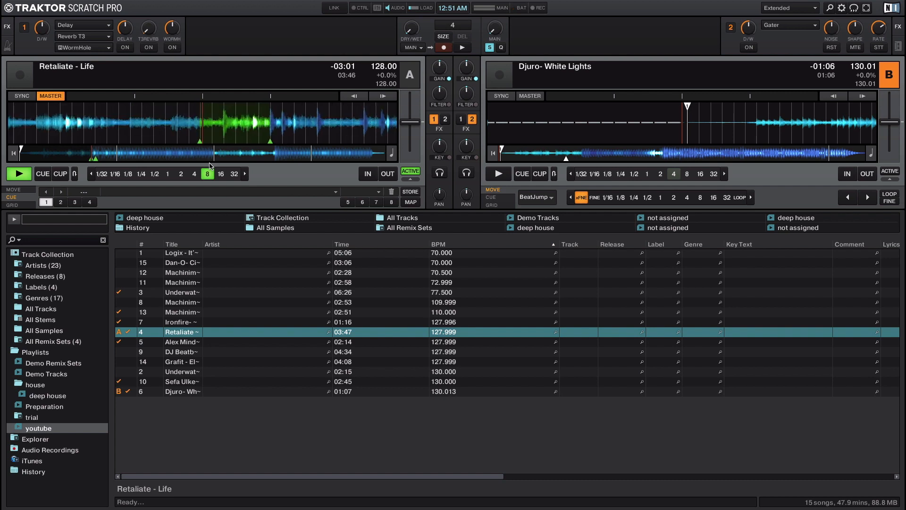
pyautogui.click(61, 203)
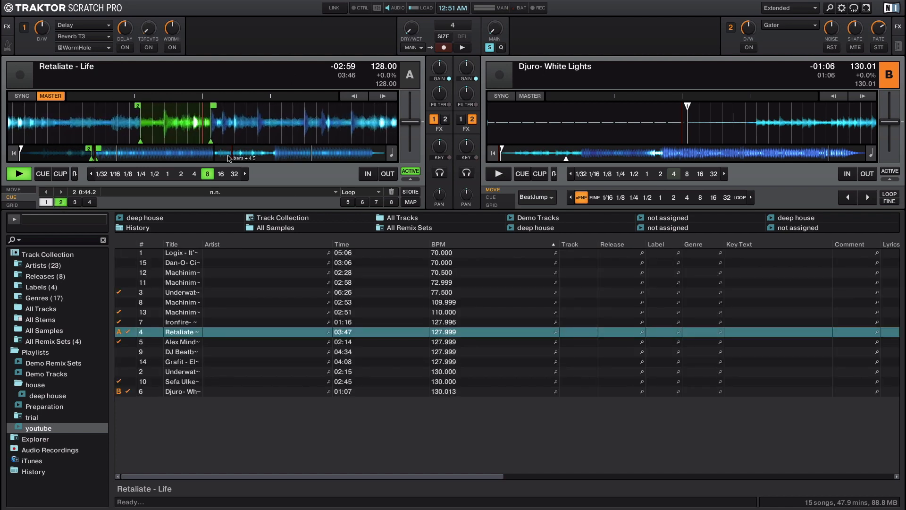
pyautogui.click(210, 193)
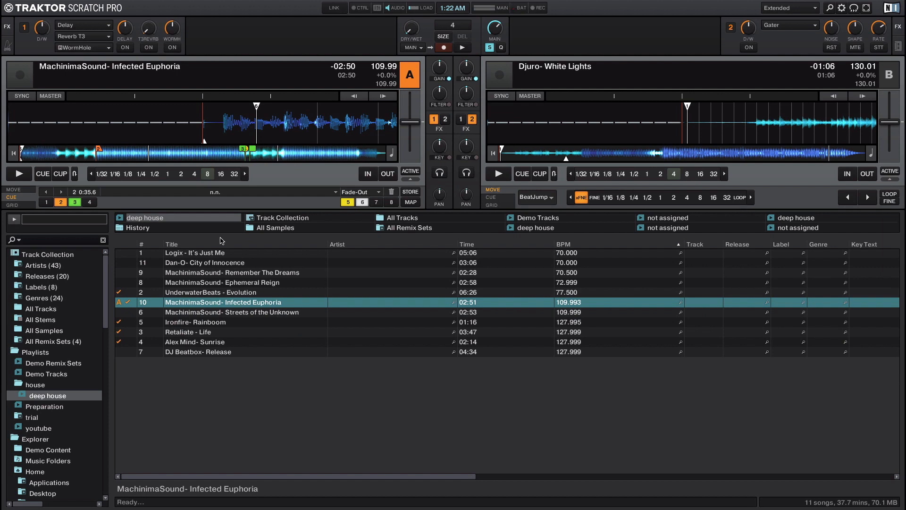
# Show deck A's grid controls and set the BPM of Infected Euphoria to 110.000
pyautogui.click(17, 206)
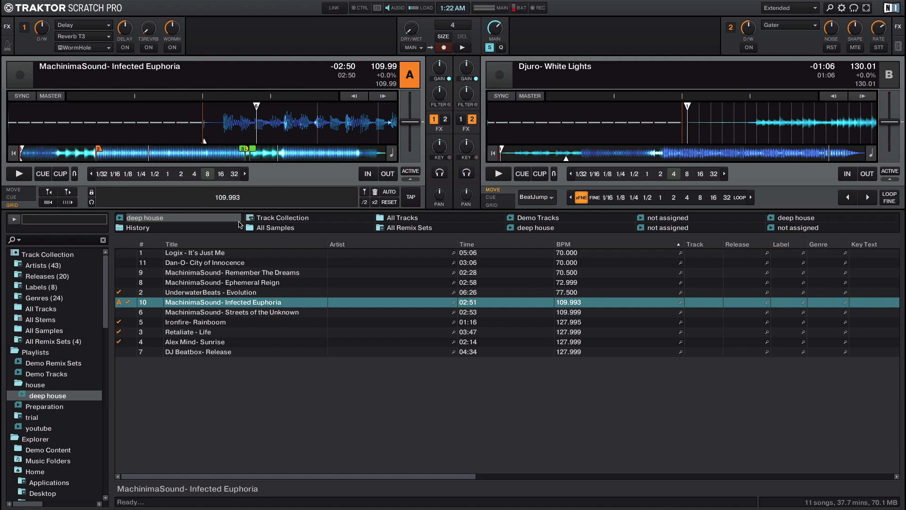
pyautogui.doubleClick(228, 198)
pyautogui.click(48, 202)
pyautogui.click(47, 203)
pyautogui.click(48, 203)
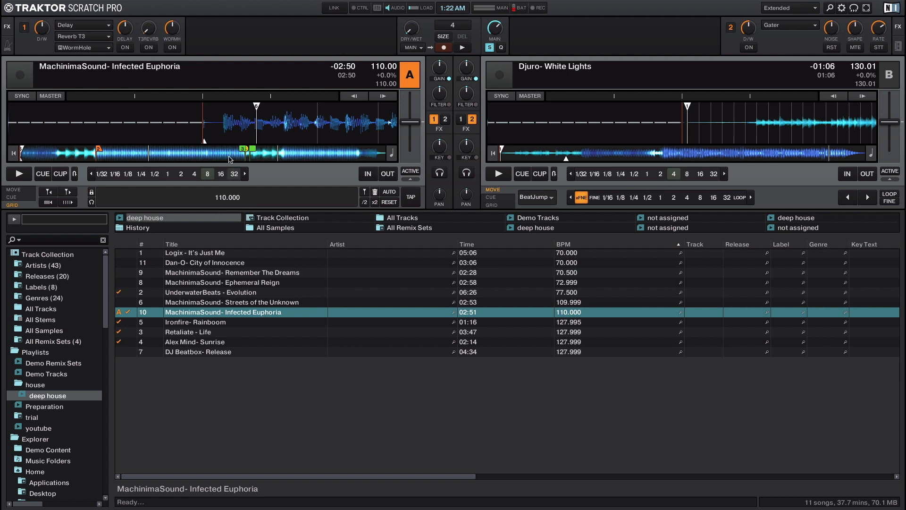
# Align the playhead with the exact start of the track's first beat and set a grid marker there
pyautogui.moveTo(230, 142); pyautogui.dragTo(204, 140)
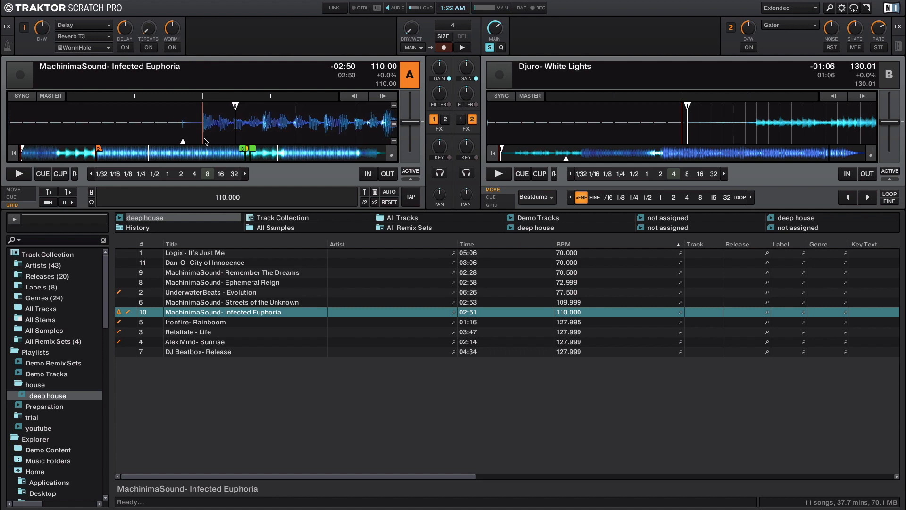
pyautogui.click(394, 105)
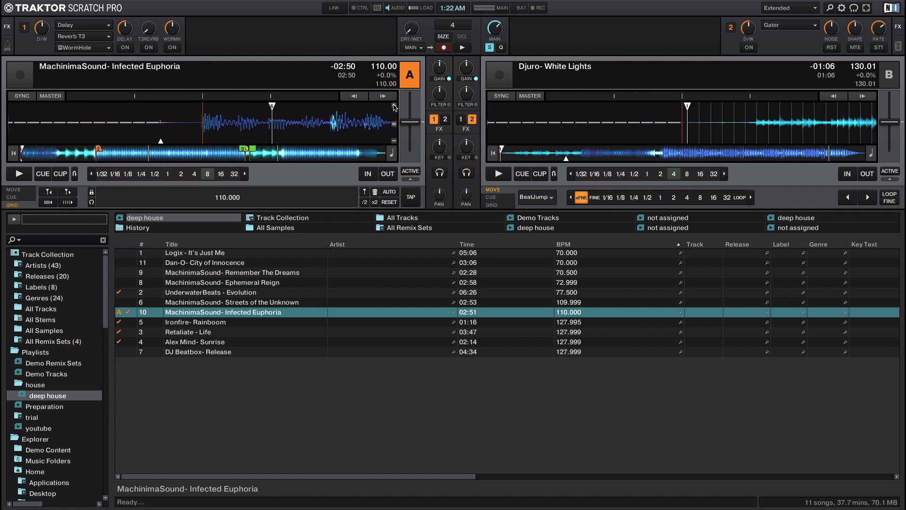
pyautogui.click(394, 105)
pyautogui.click(394, 106)
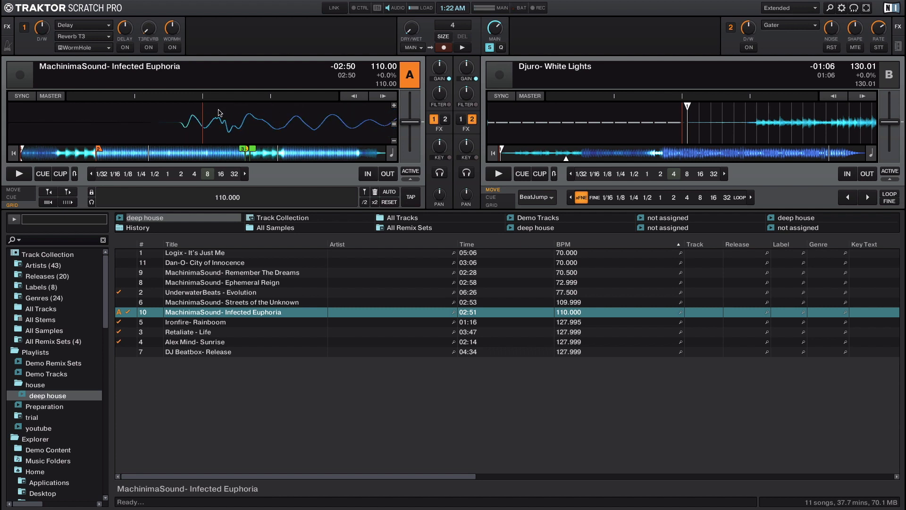
pyautogui.moveTo(225, 121); pyautogui.dragTo(254, 125)
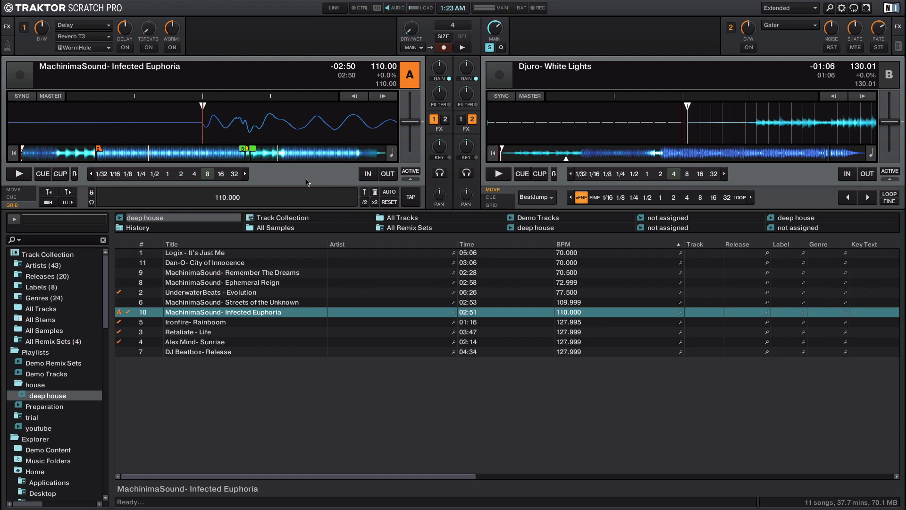
# Remove the extra grid marker located just after the first beat
pyautogui.click(395, 140)
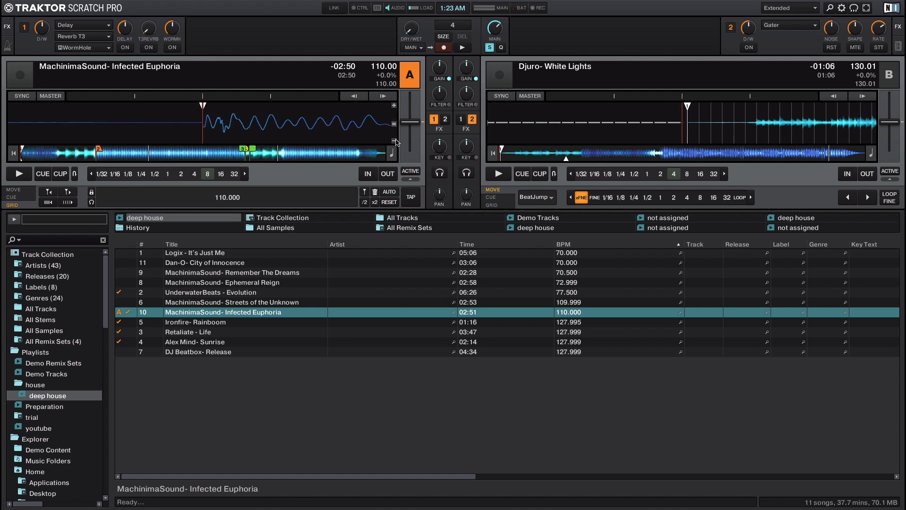
pyautogui.click(395, 141)
pyautogui.click(395, 141)
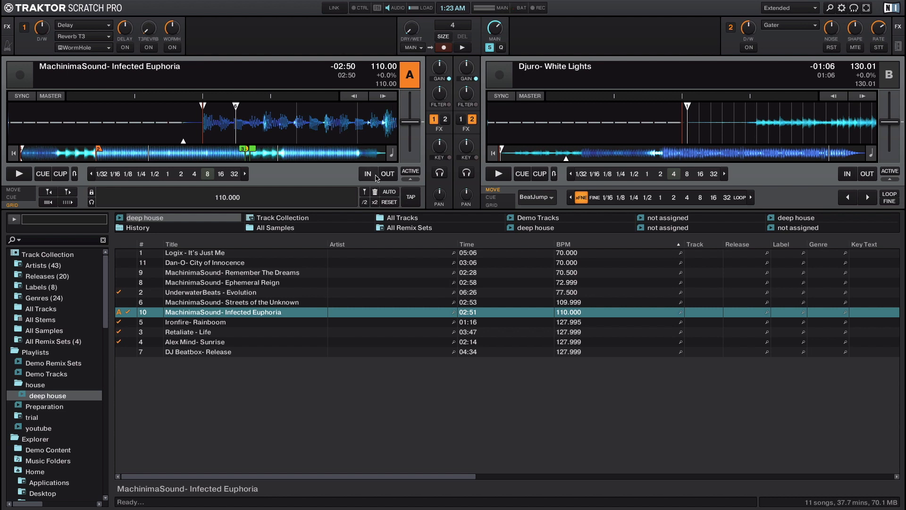
pyautogui.click(388, 192)
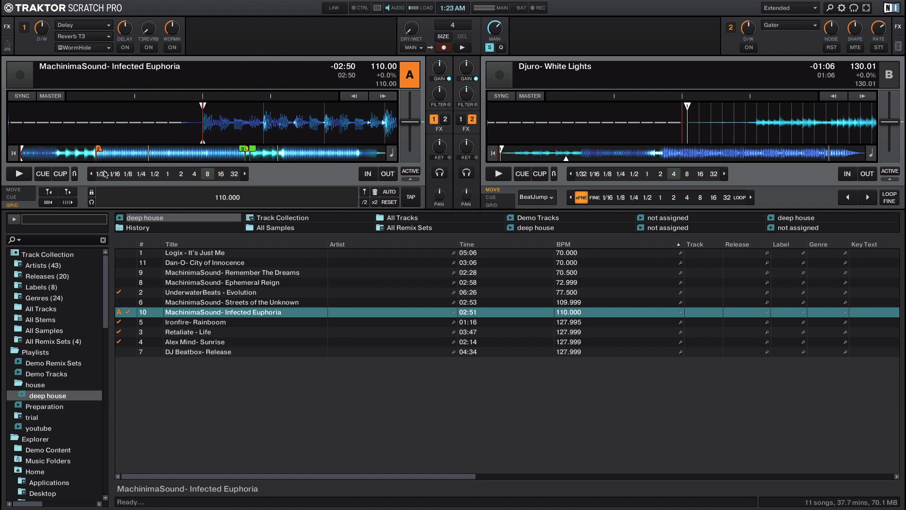
# Jump through successive positions along the track to check the beatgrid's alignment with the waveform
pyautogui.click(136, 155)
pyautogui.click(151, 155)
pyautogui.click(163, 154)
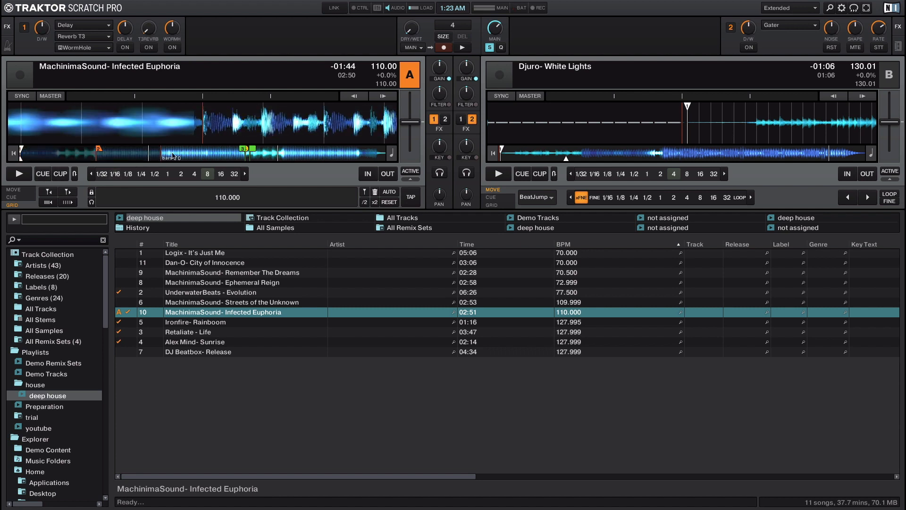
pyautogui.click(181, 155)
pyautogui.click(193, 155)
pyautogui.click(219, 154)
pyautogui.click(241, 155)
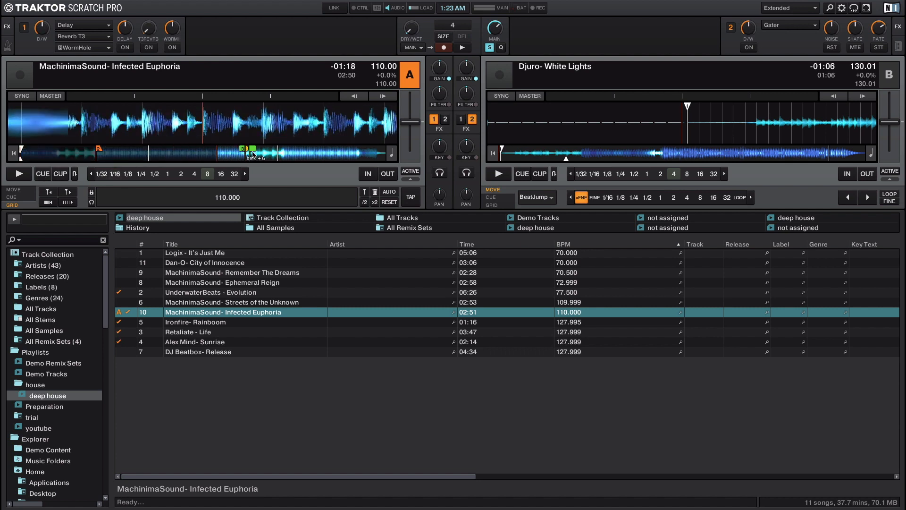
pyautogui.click(265, 154)
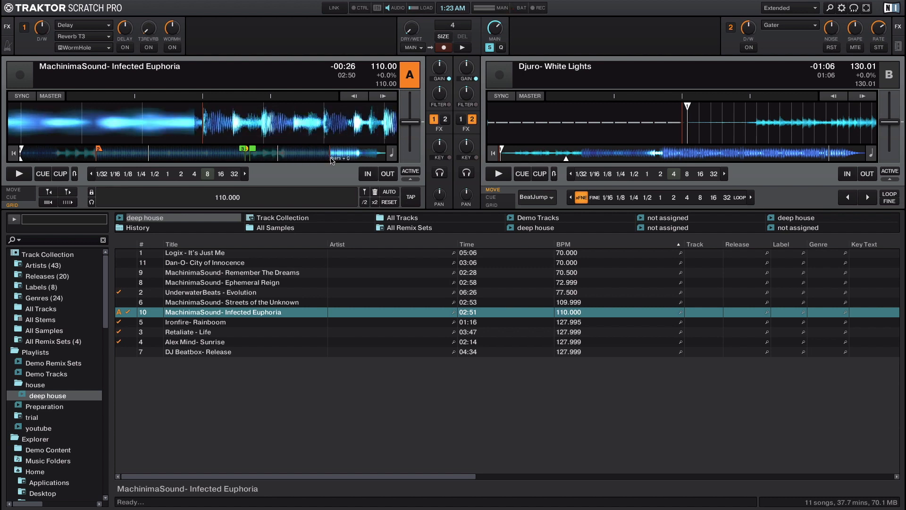
pyautogui.click(289, 159)
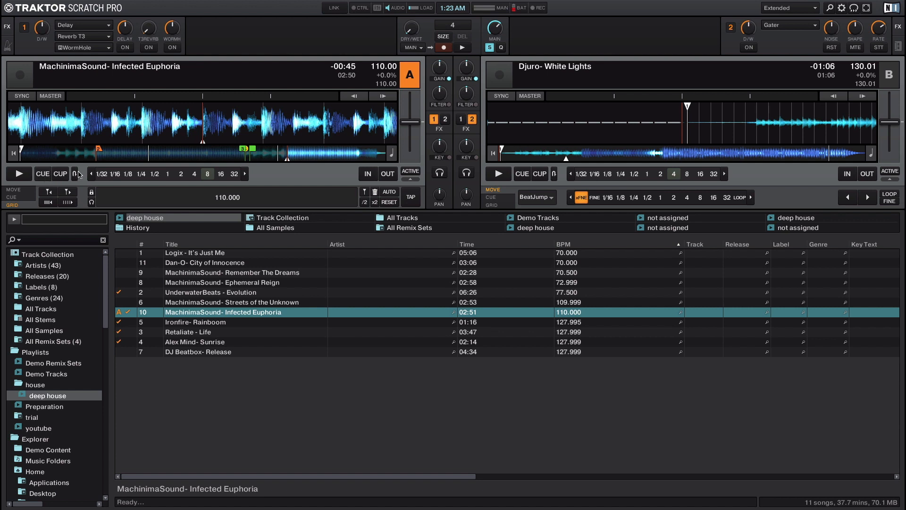
# Turn on deck A's beat tick, nudge the beatgrid slightly later, and lock the track's beatgrid
pyautogui.click(91, 202)
pyautogui.click(65, 192)
pyautogui.click(66, 193)
pyautogui.click(92, 192)
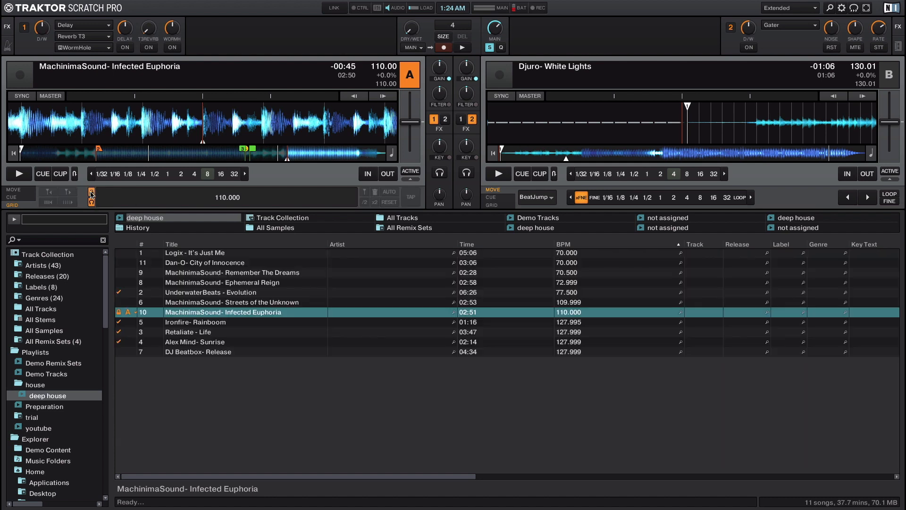